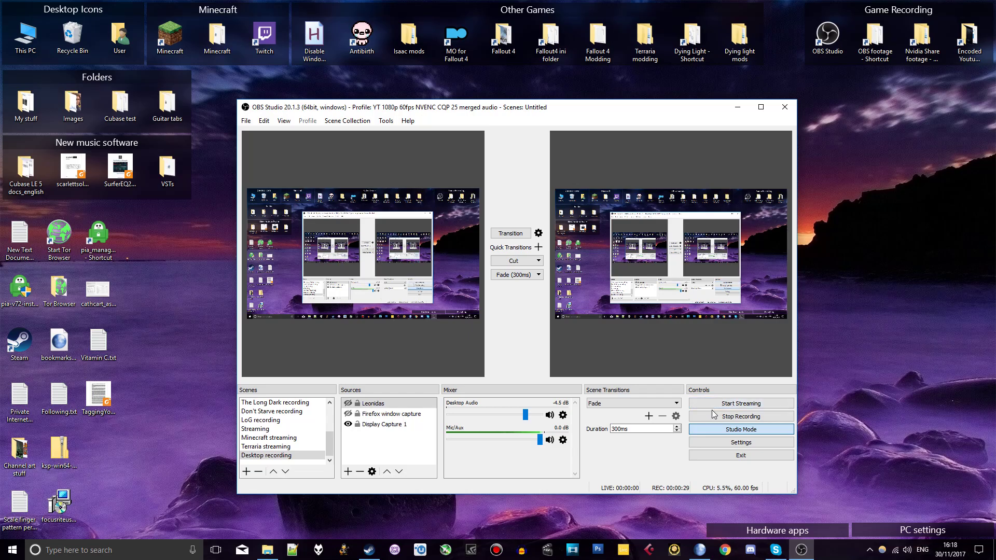
Open the Game bar page under Gaming in Windows Settings via the Start menu.
left_click(7, 554)
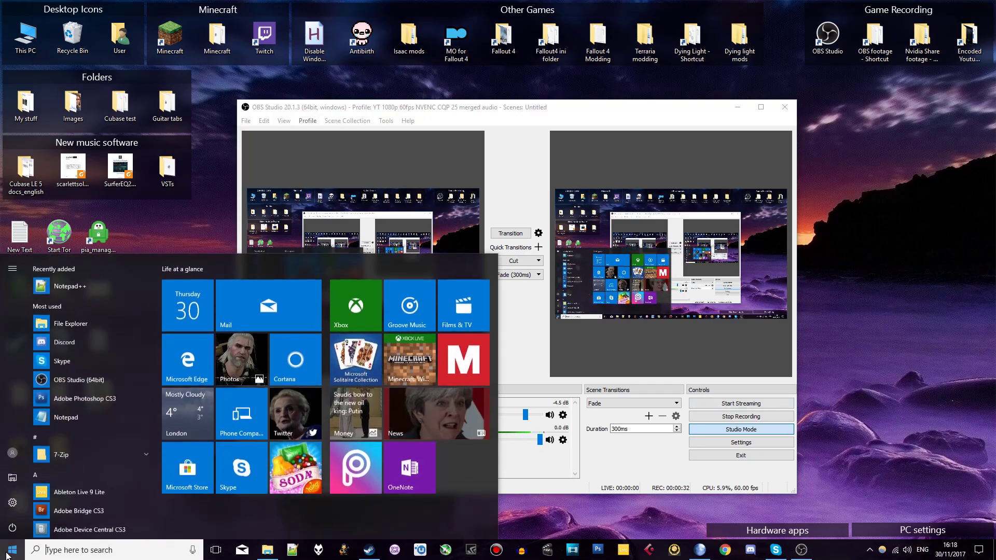
left_click(13, 504)
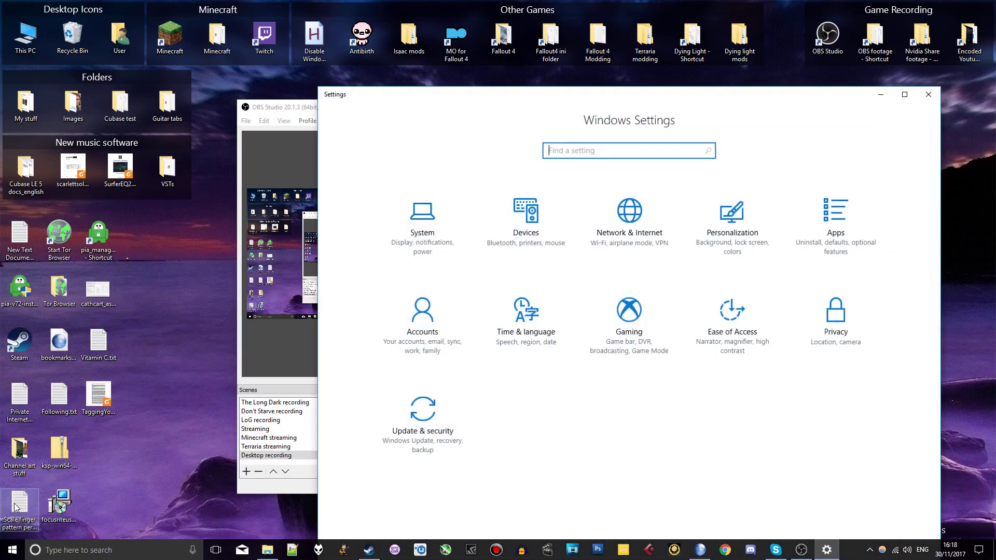
left_click(636, 316)
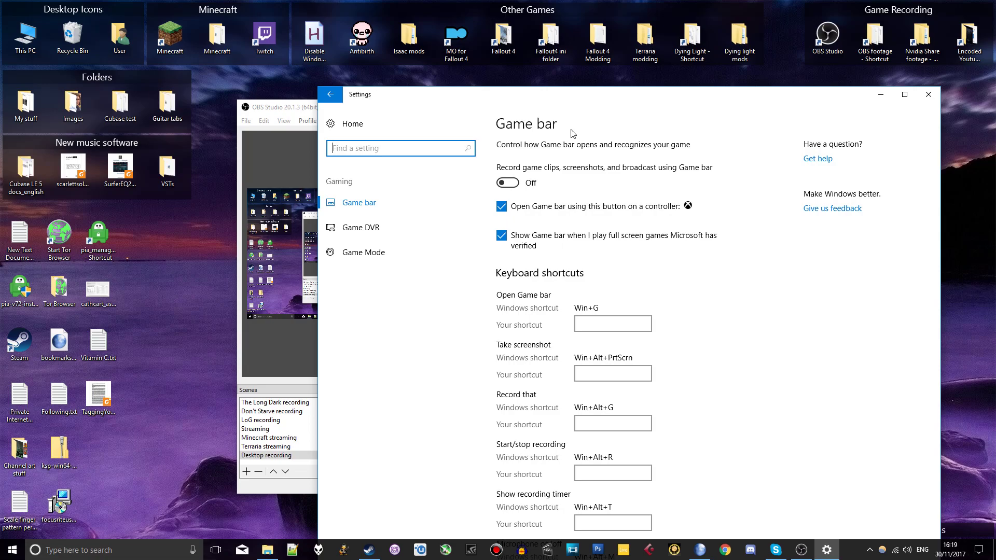
left_click(513, 184)
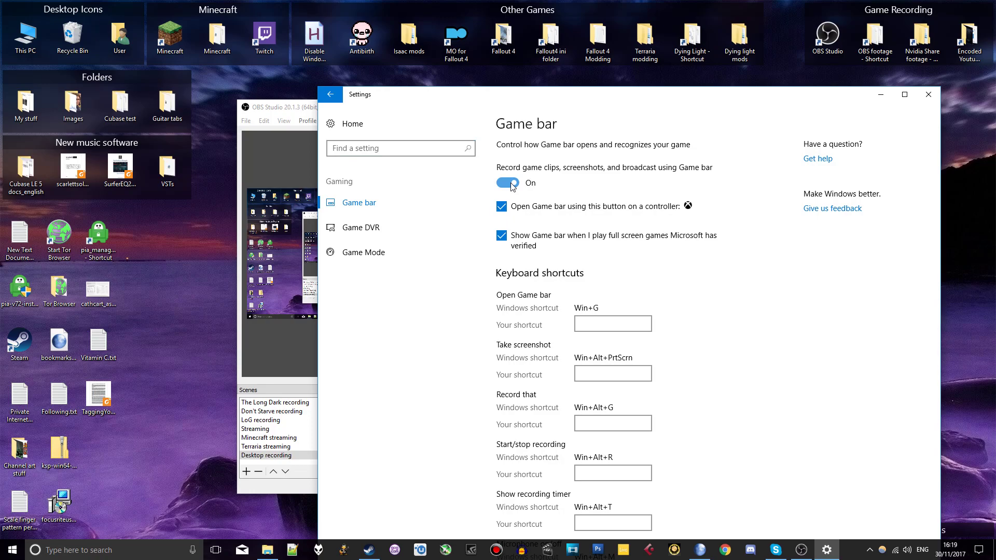
left_click(513, 184)
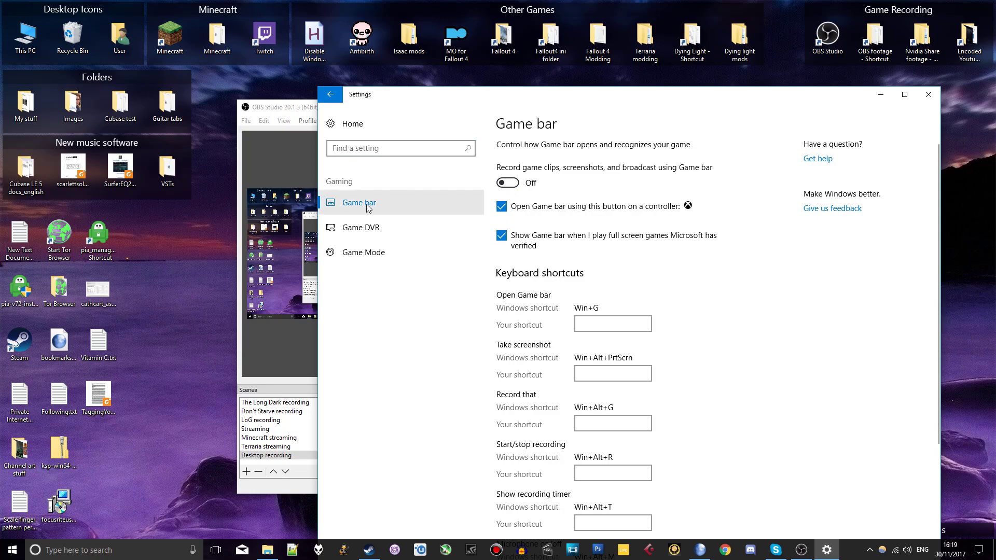
Leave Game DVR background recording off after toggling it, then close Settings.
left_click(376, 230)
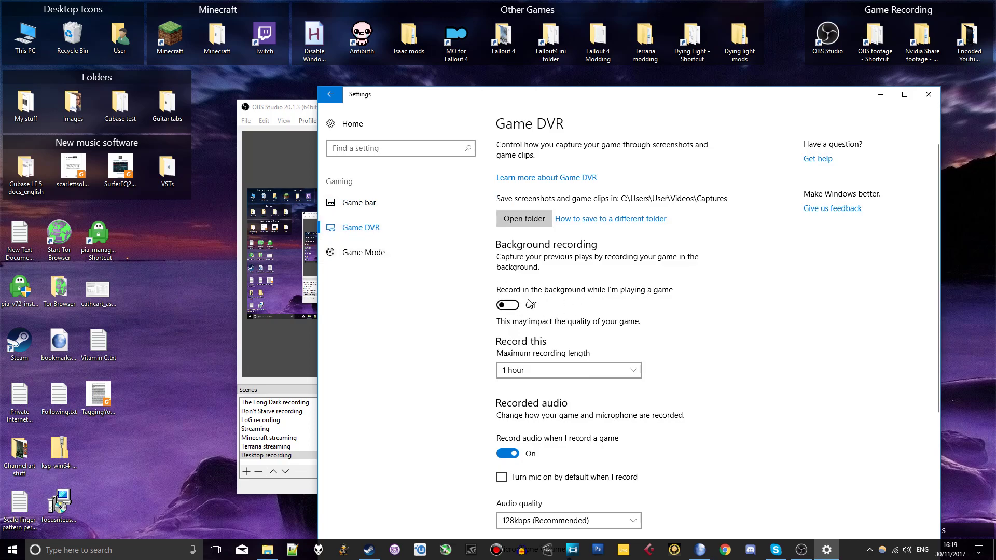
left_click(504, 307)
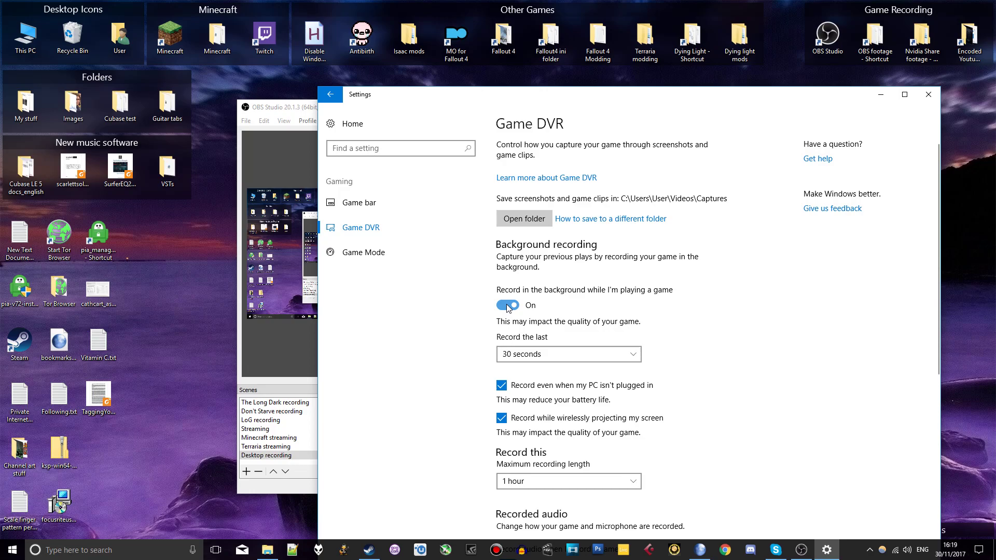
left_click(508, 306)
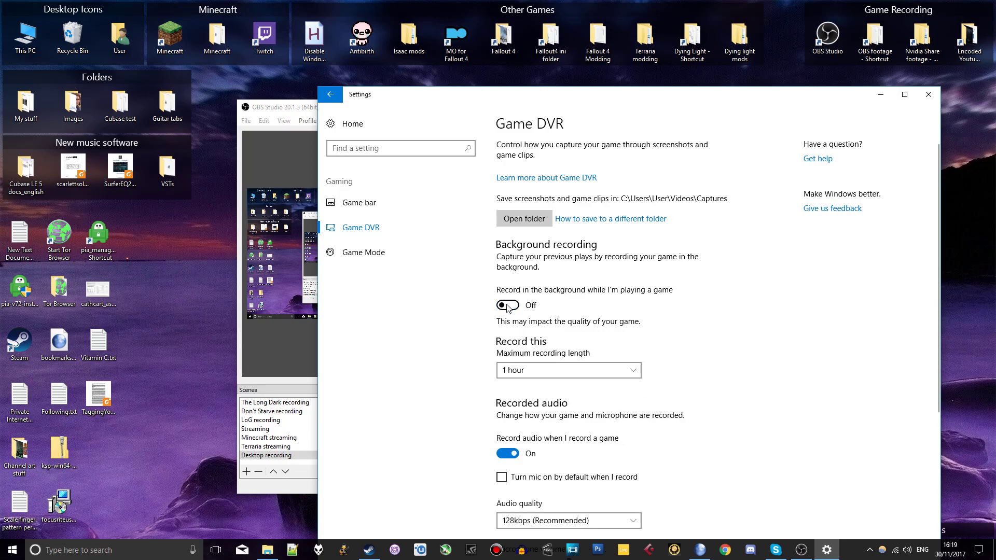
left_click(359, 203)
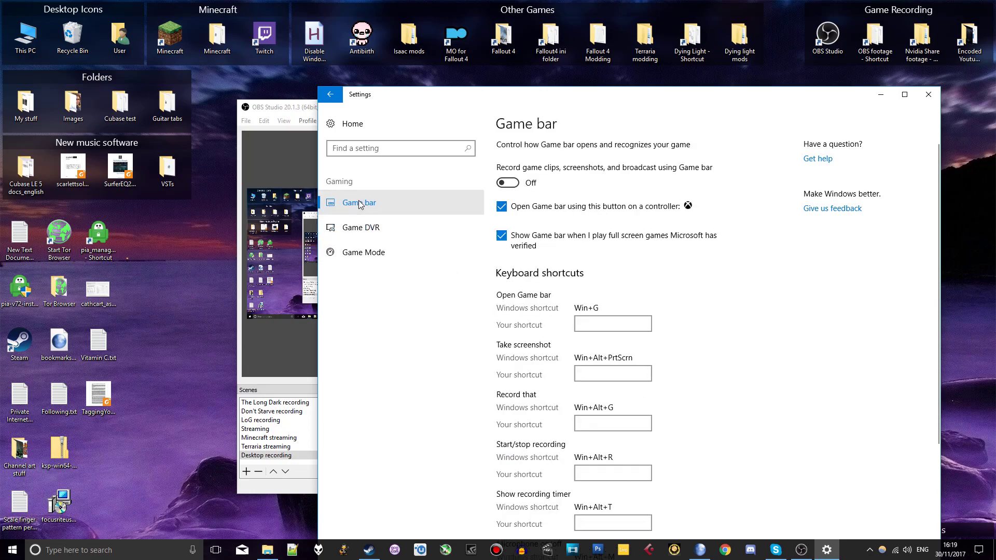
left_click(364, 231)
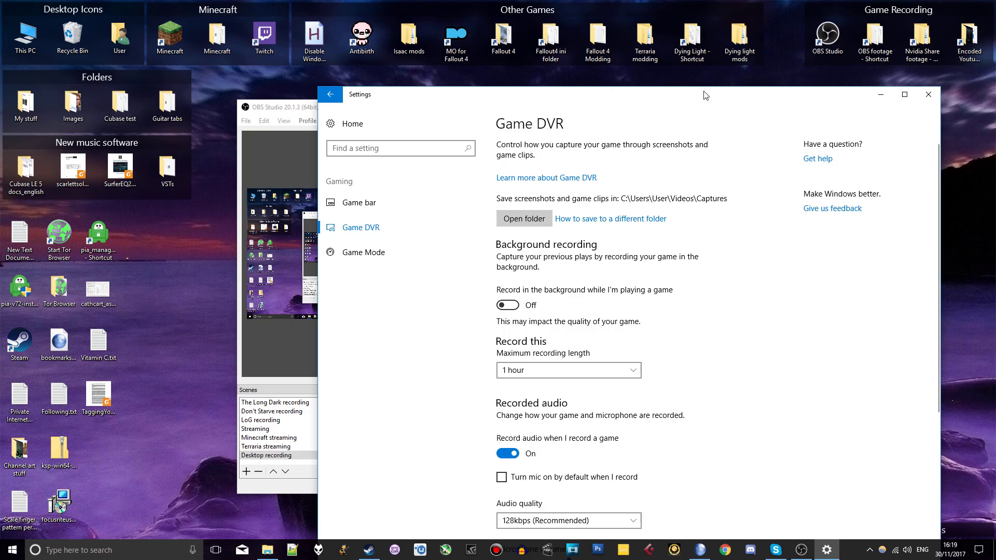
left_click(928, 94)
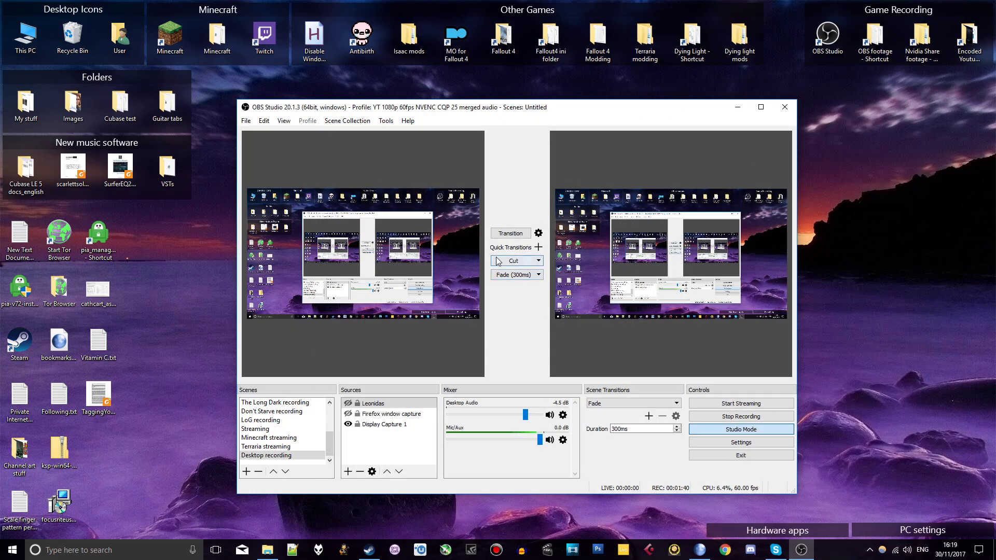